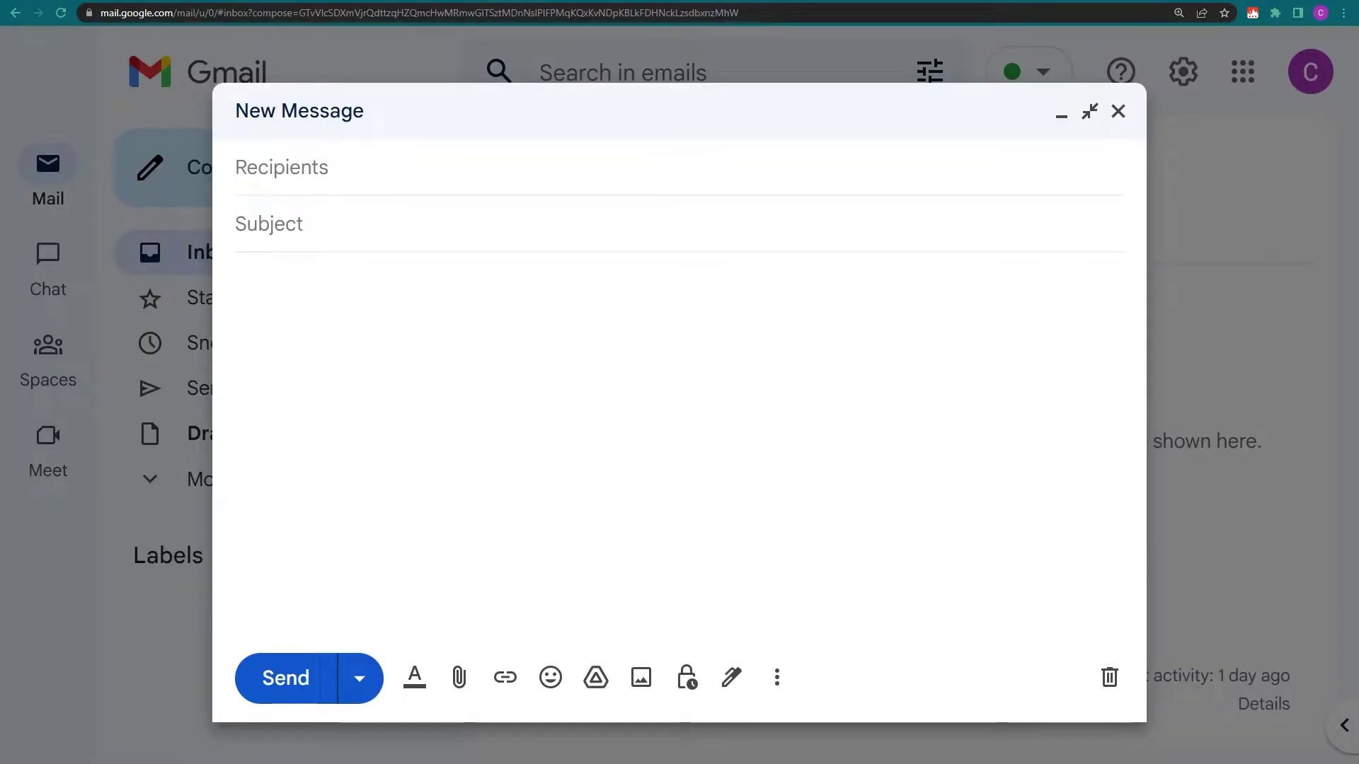
{"action": "type", "text": "/do"}
{"action": "type", "text": "Sasha"}
Insert Sasha's 157-point loyalty message in Gmail, then go from the Text Blaze dashboard to Data Blaze
{"action": "key", "text": "Tab"}
{"action": "type", "text": "157"}
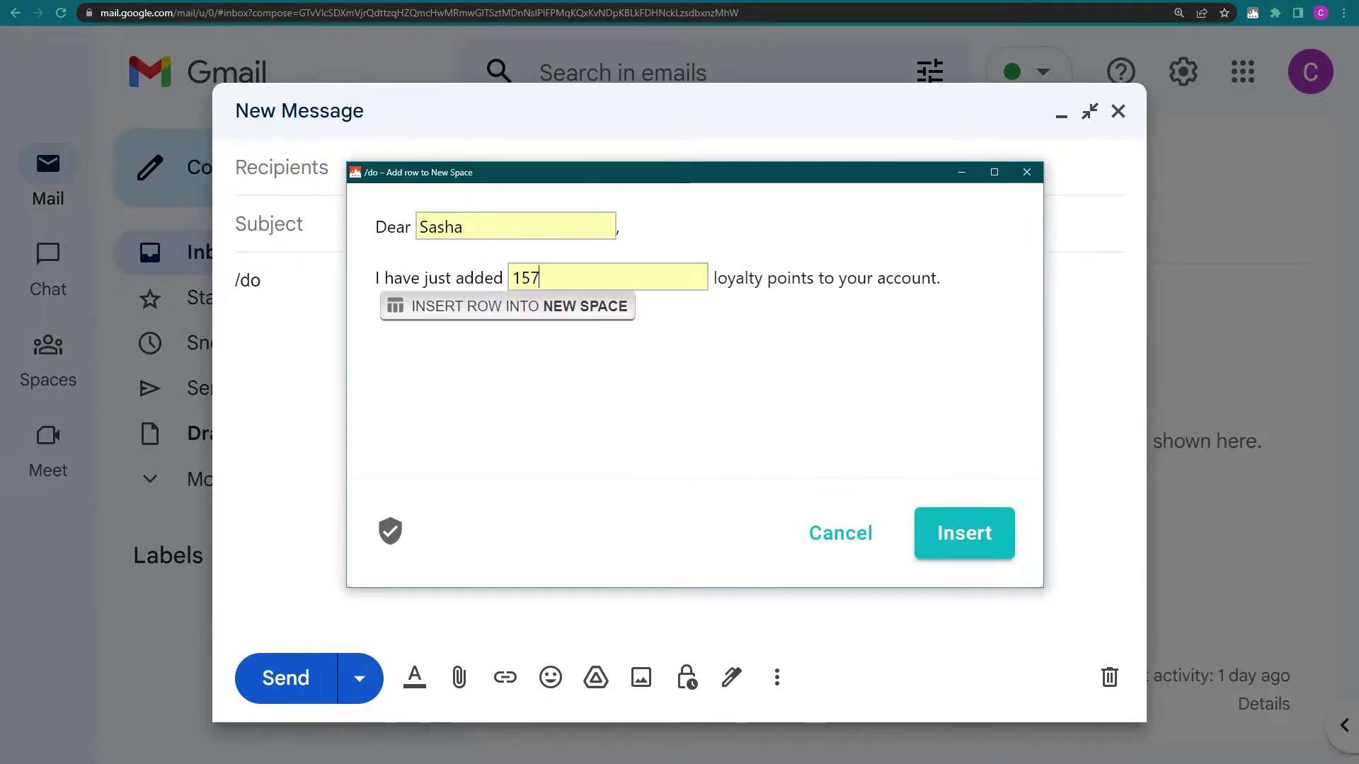
{"action": "left_click", "coordinate": [963, 533]}
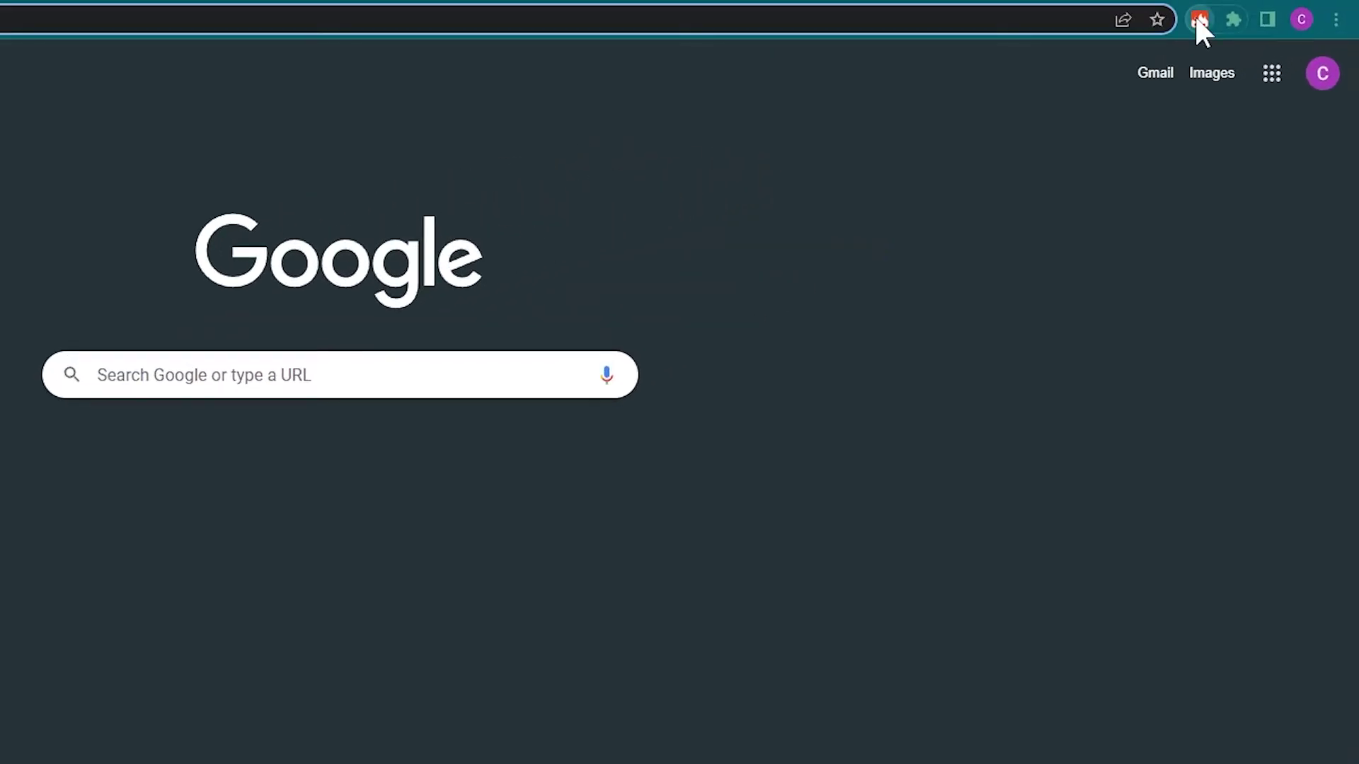
{"action": "left_click", "coordinate": [1197, 19]}
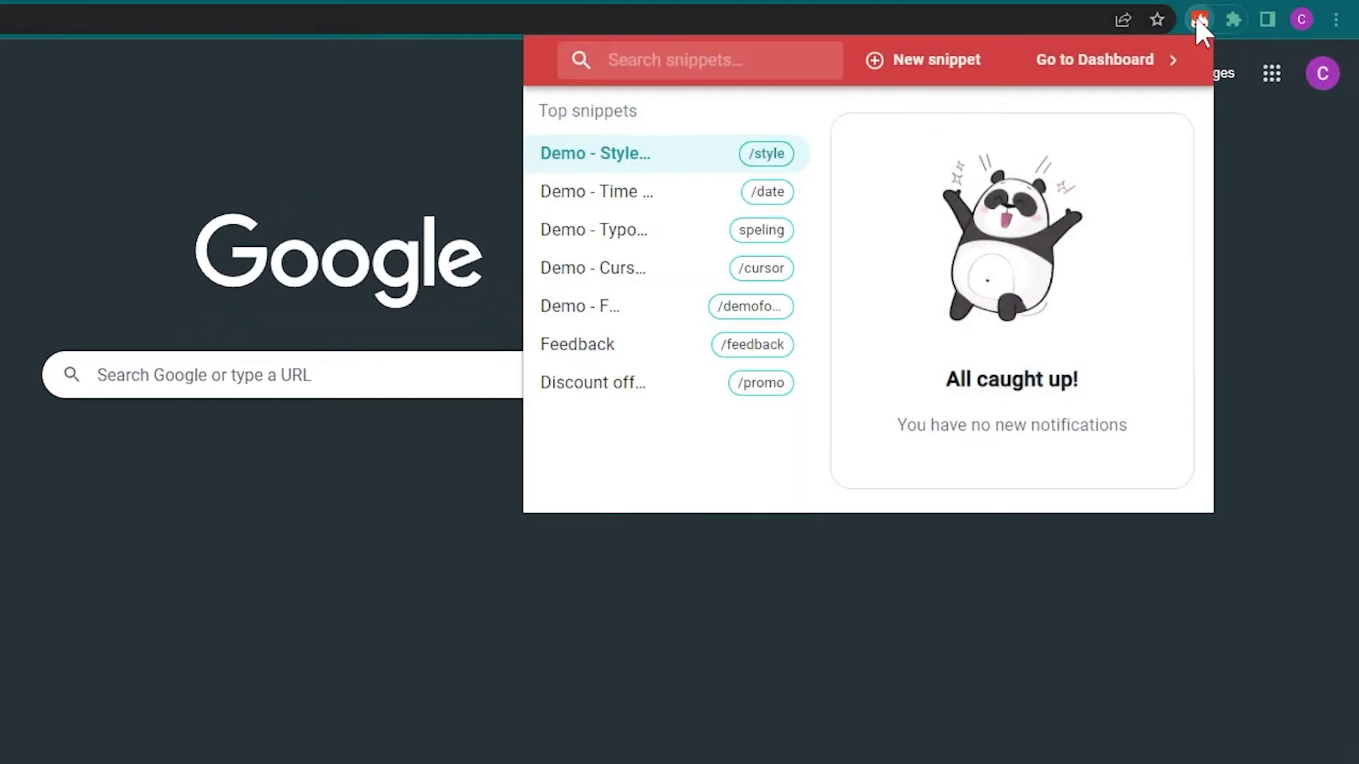
{"action": "left_click", "coordinate": [1094, 59]}
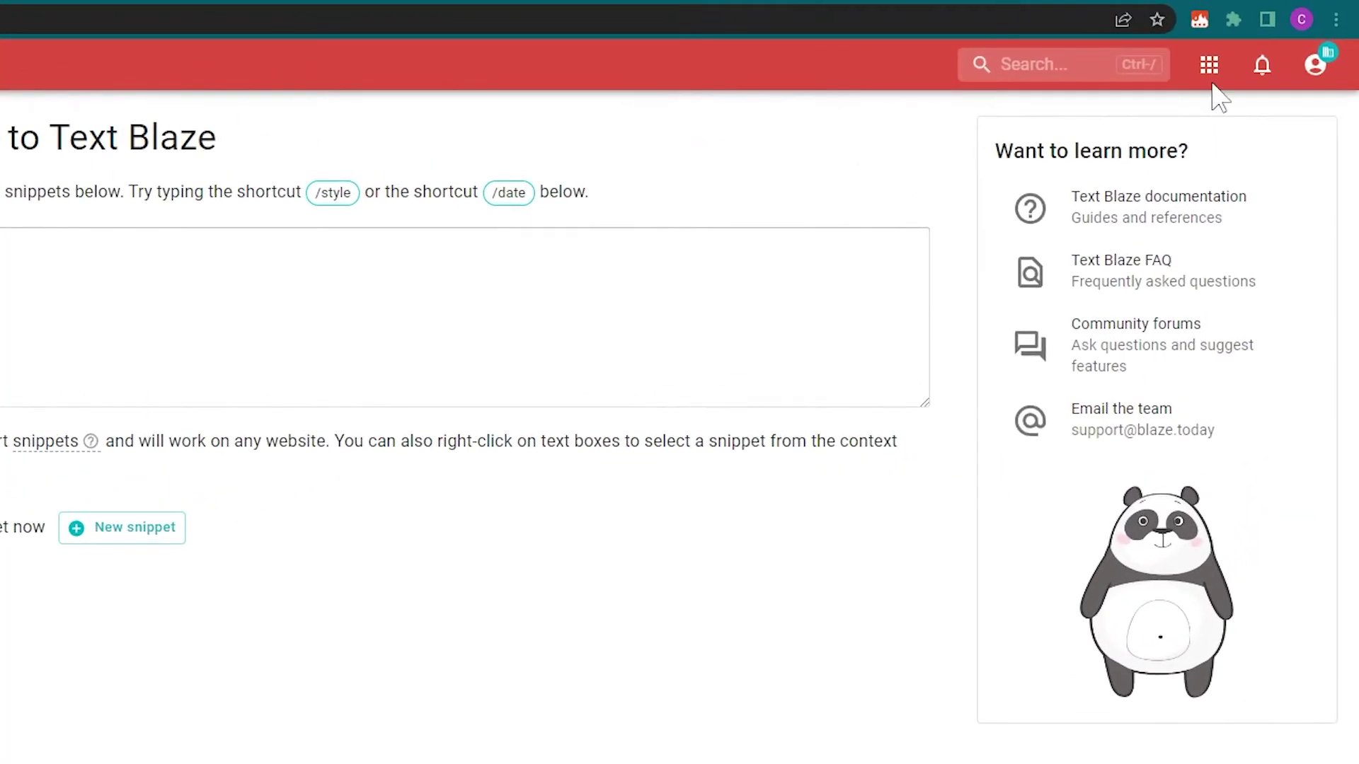
{"action": "left_click", "coordinate": [1208, 65]}
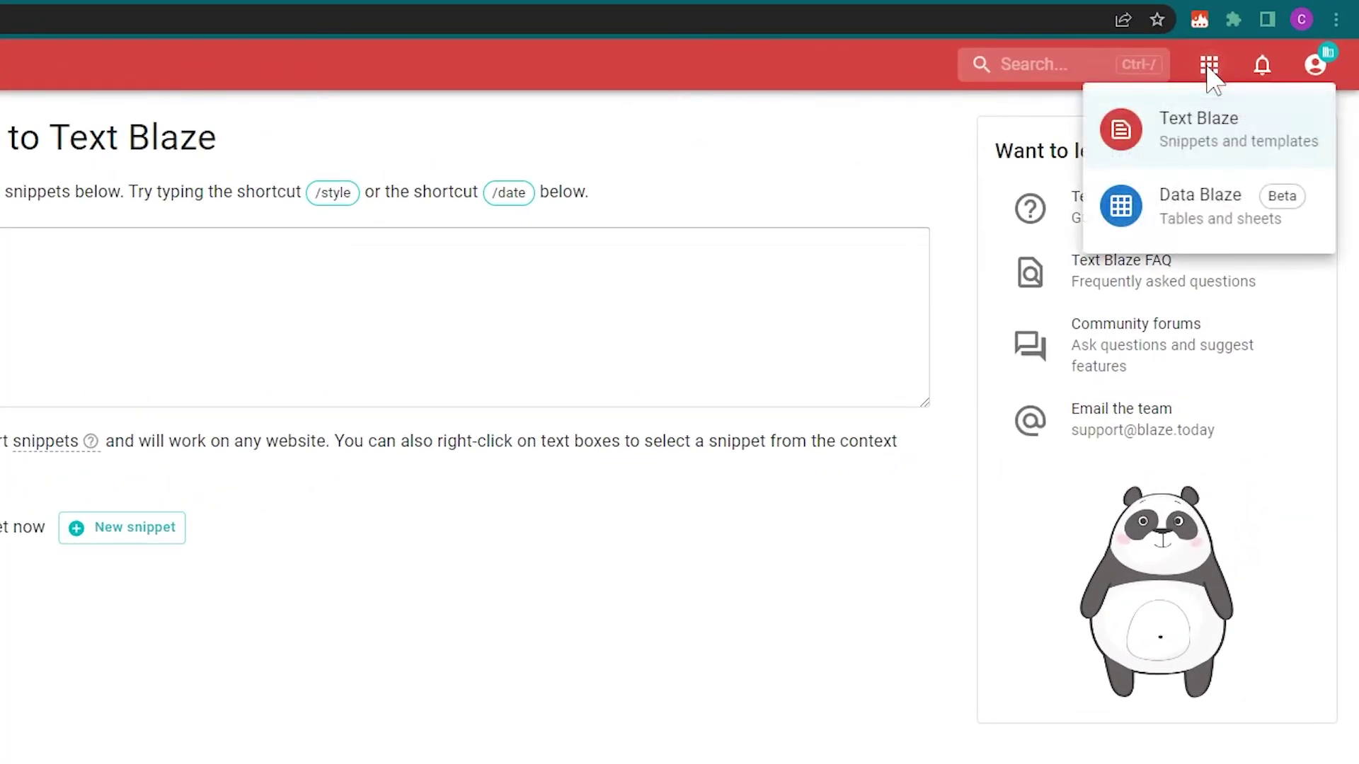
{"action": "left_click", "coordinate": [1315, 215]}
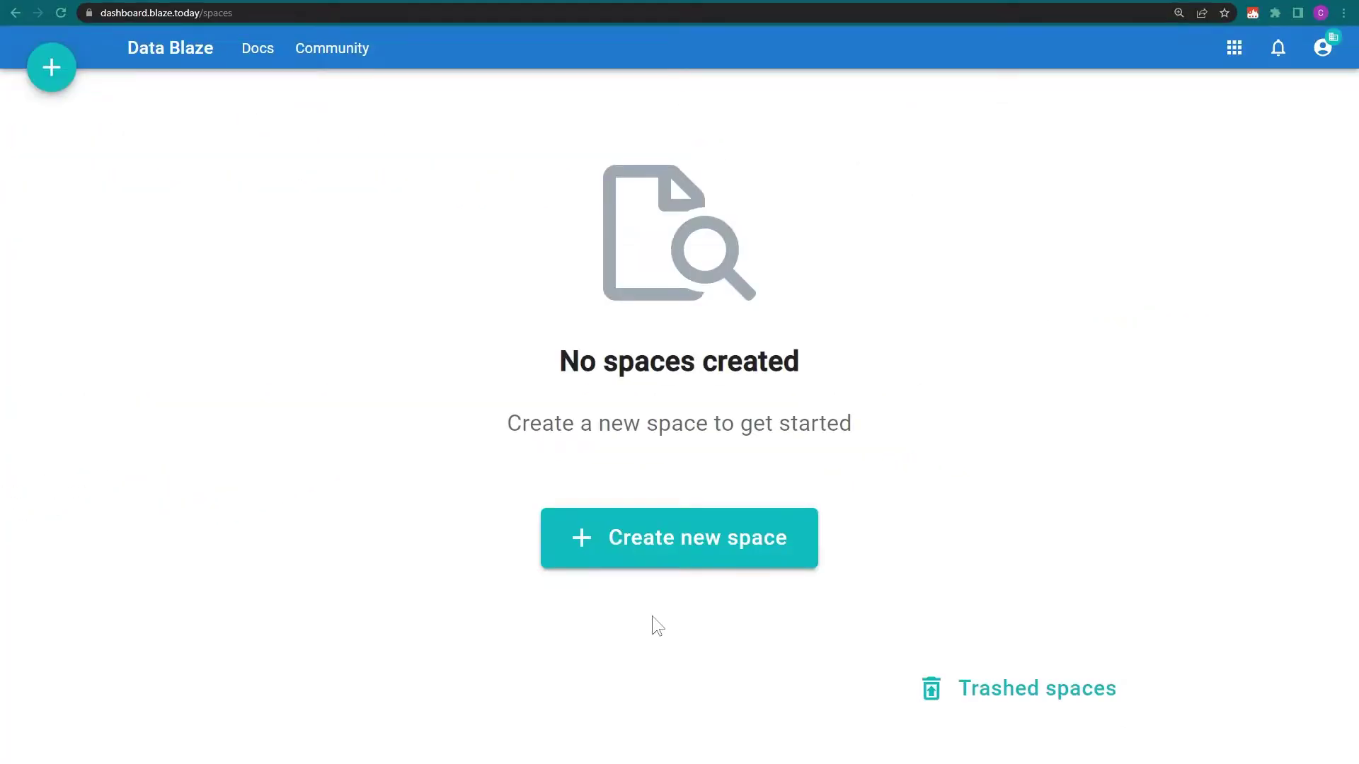
Create a Data Blaze space called 'New Space'
{"action": "left_click", "coordinate": [795, 544]}
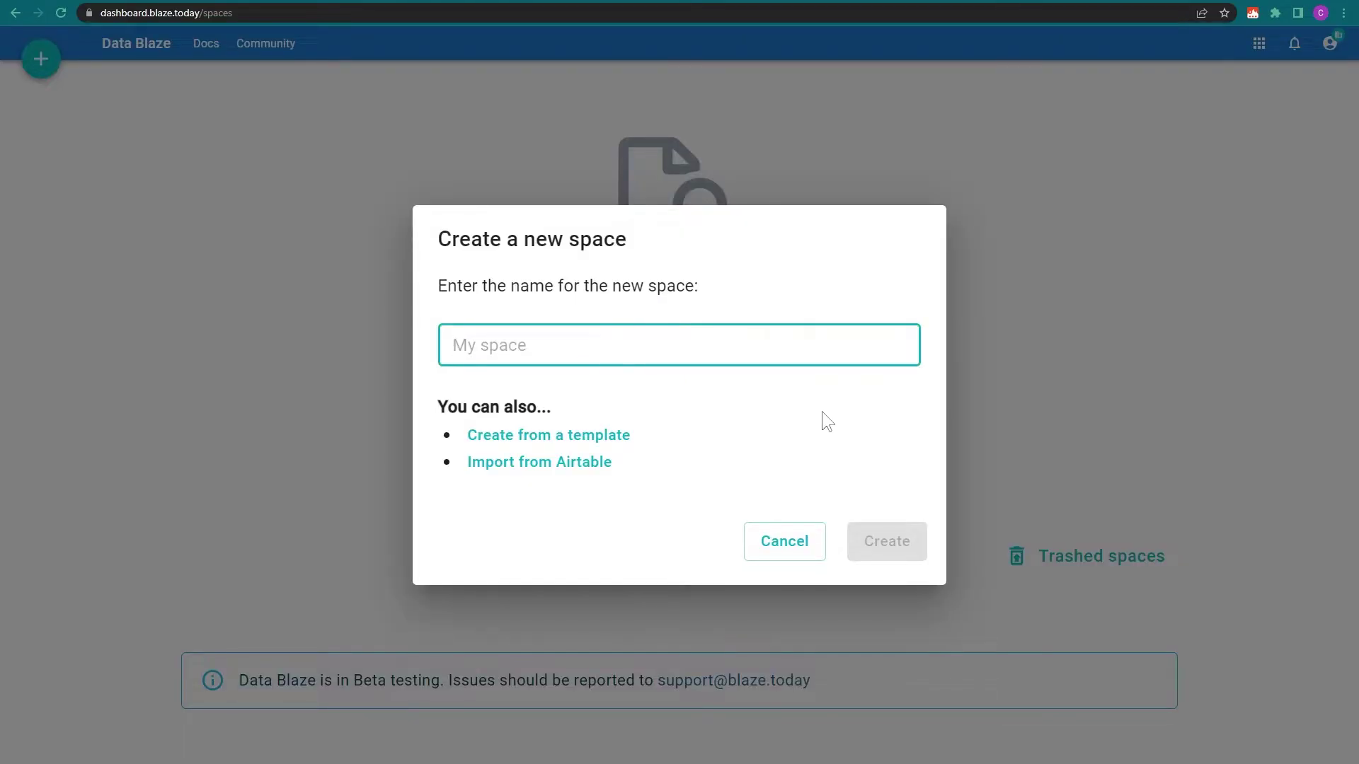
{"action": "type", "text": "New Space"}
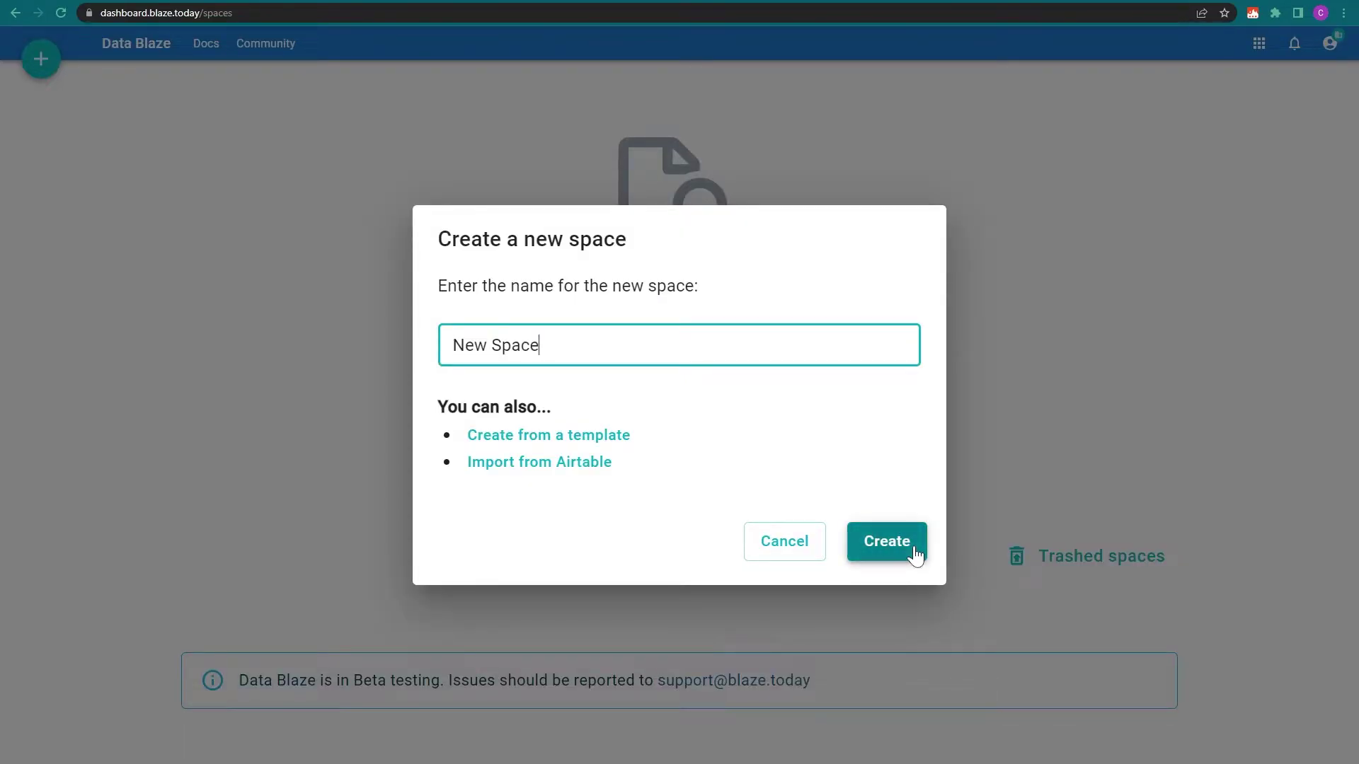
{"action": "left_click", "coordinate": [888, 542]}
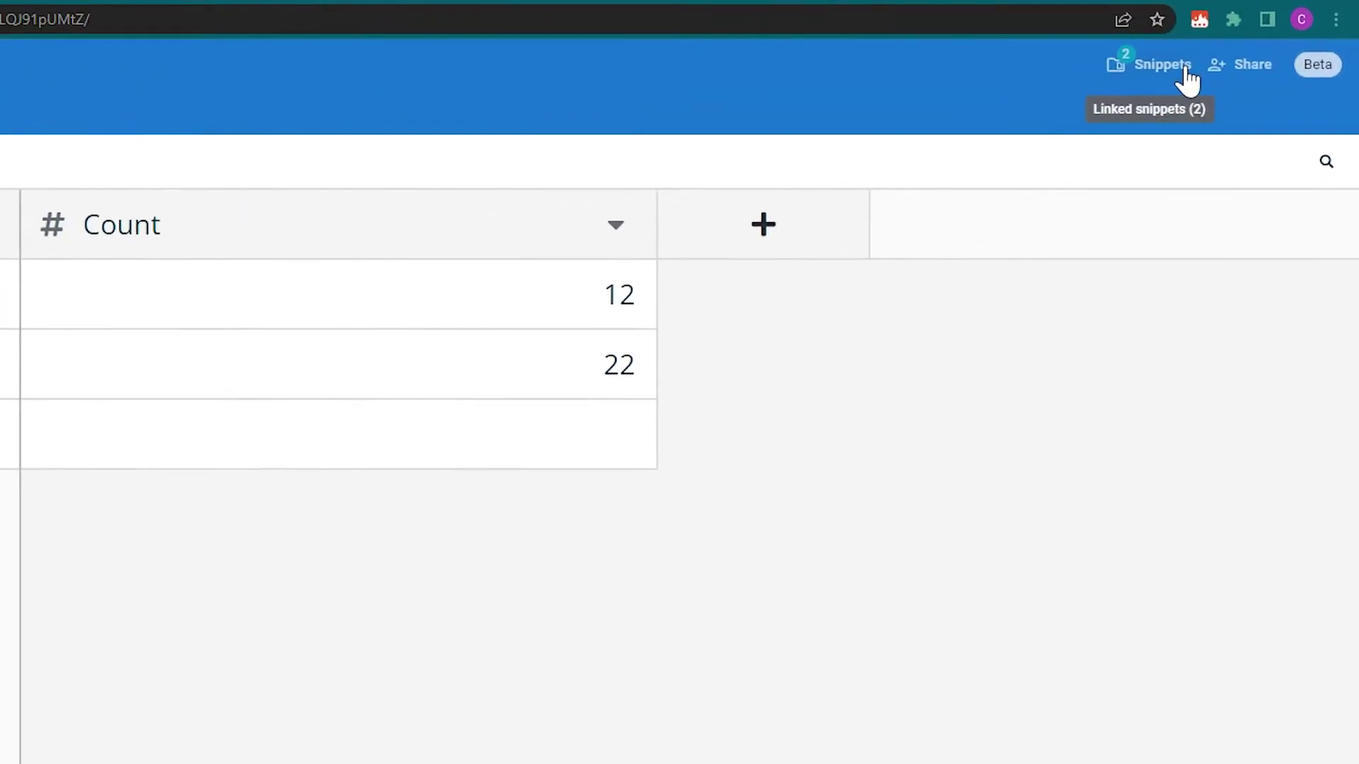
Add New Space's linked snippet to Text Blaze in the Data Blaze folder
{"action": "left_click", "coordinate": [1229, 42]}
{"action": "left_click", "coordinate": [733, 330]}
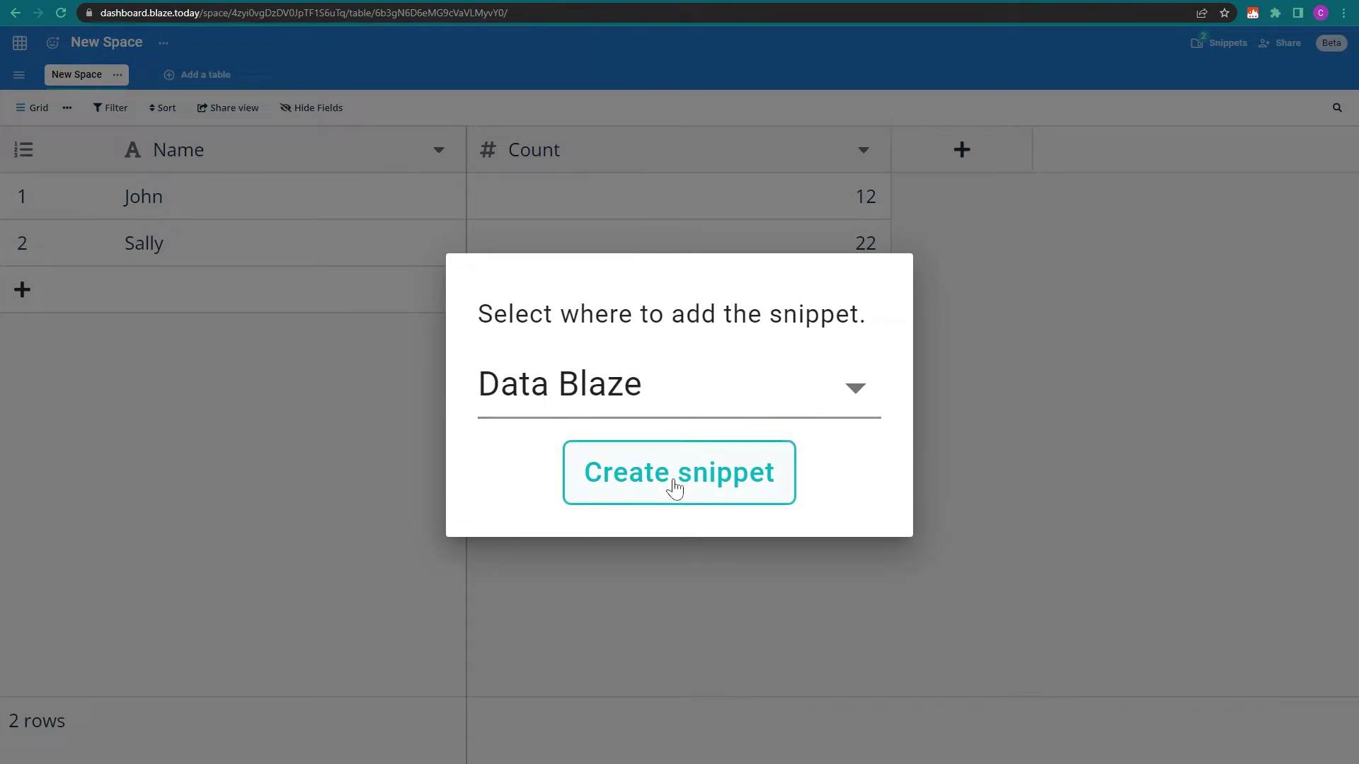
{"action": "left_click", "coordinate": [676, 486]}
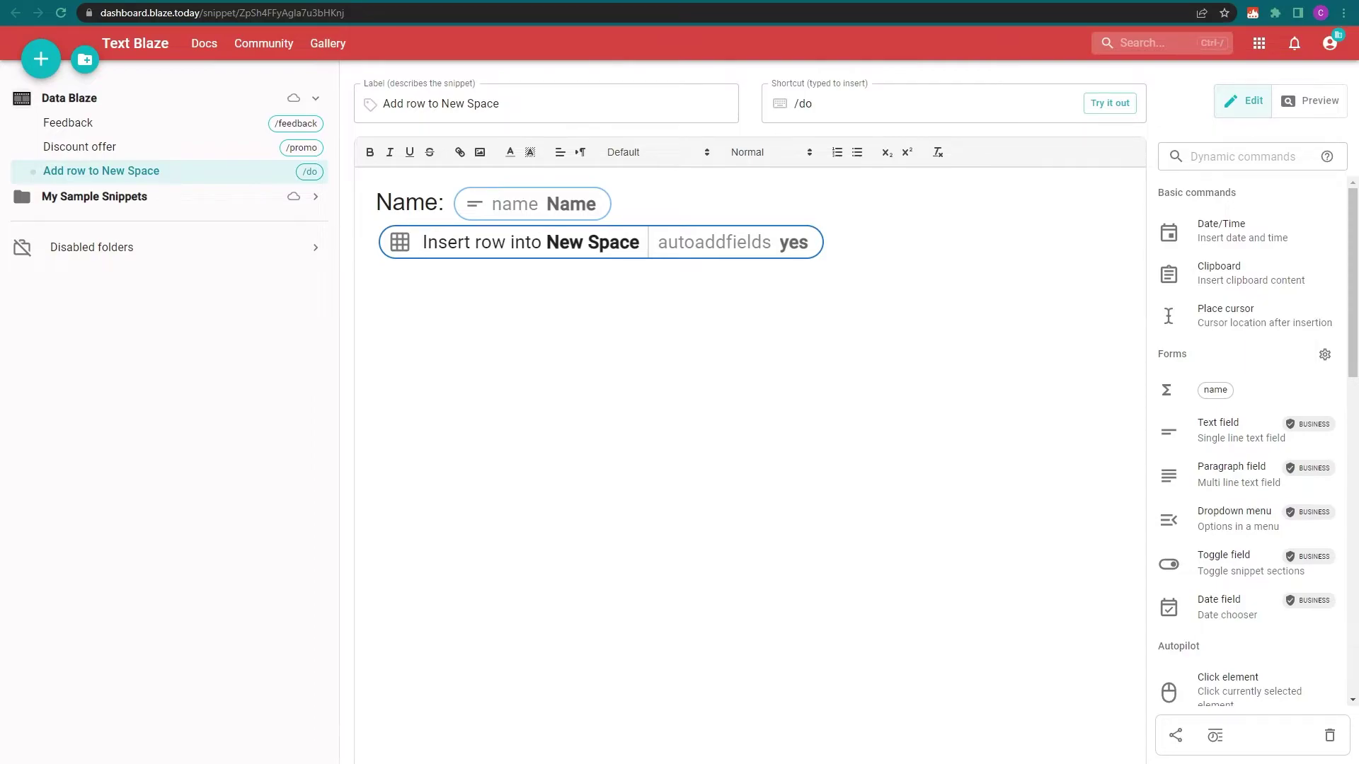
Add a Count text field to the /do snippet's loyalty-points sentence, then insert it in Gmail
{"action": "key", "text": "Return"}
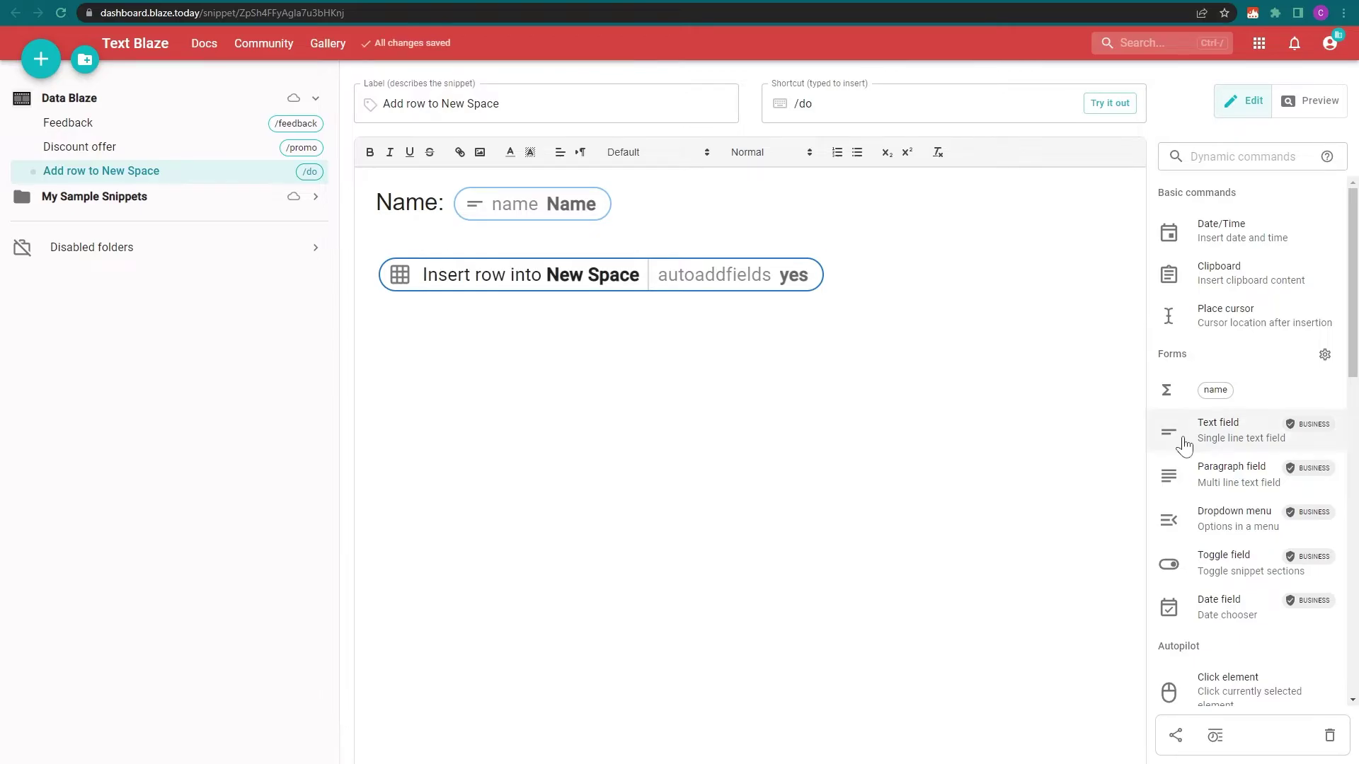
{"action": "left_click", "coordinate": [1184, 441]}
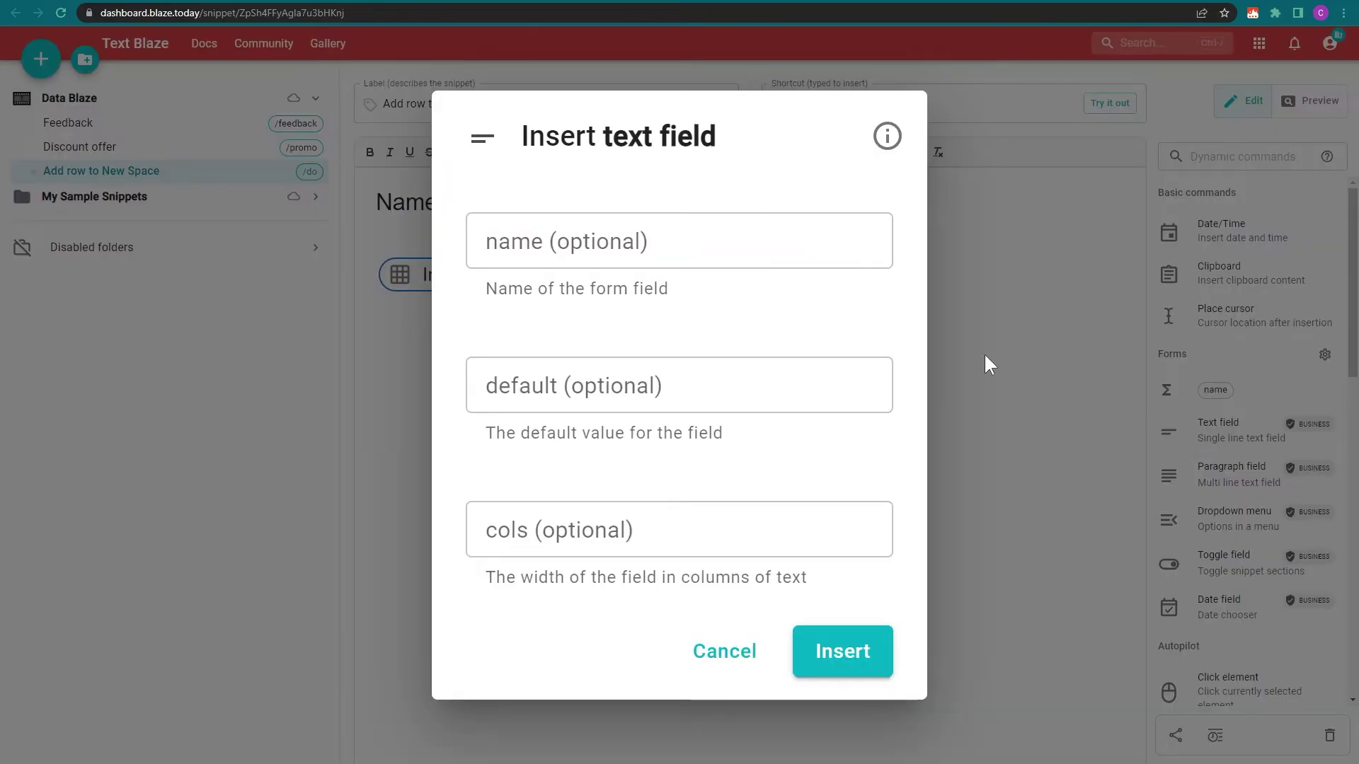
{"action": "left_click", "coordinate": [679, 240]}
{"action": "type", "text": "Count"}
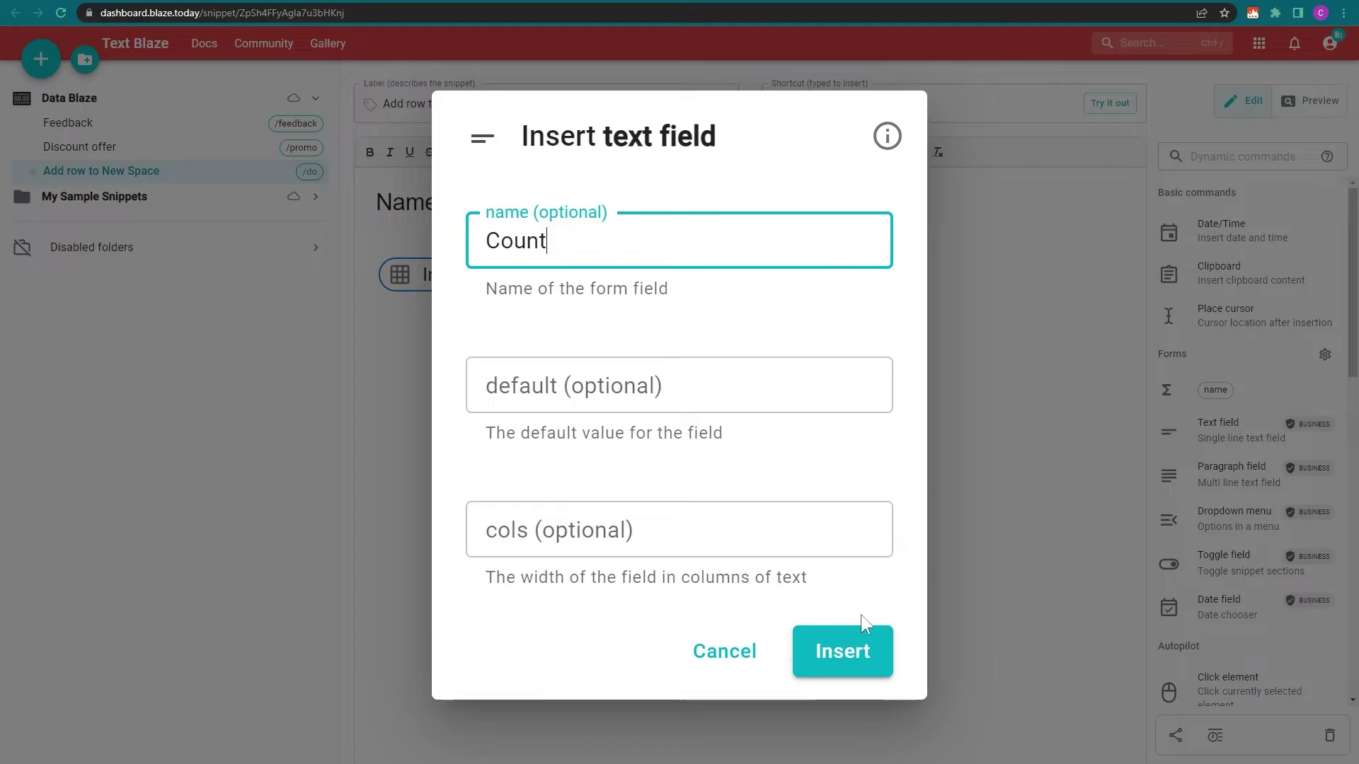
{"action": "left_click", "coordinate": [842, 651]}
{"action": "type", "text": "I have just added name Count"}
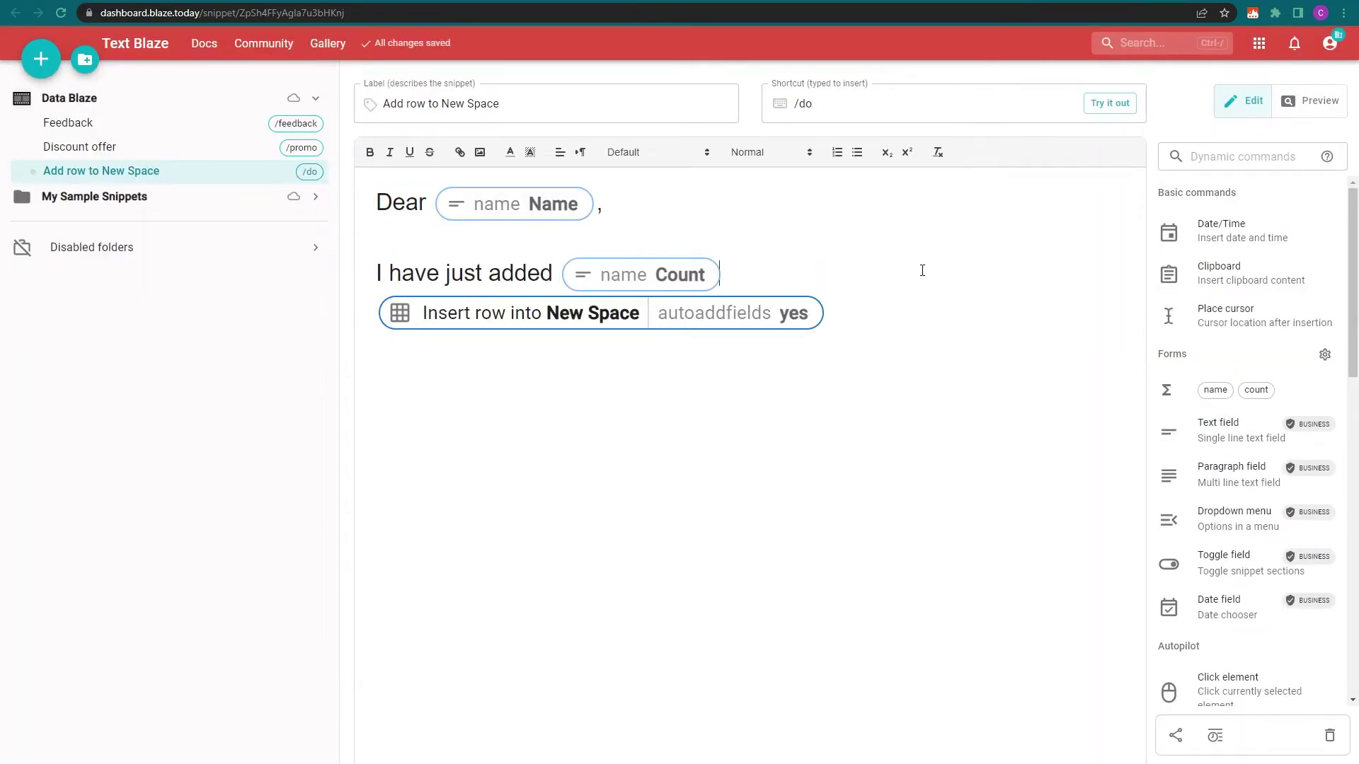
{"action": "key", "text": "Right"}
{"action": "type", "text": "loyalty points to your account."}
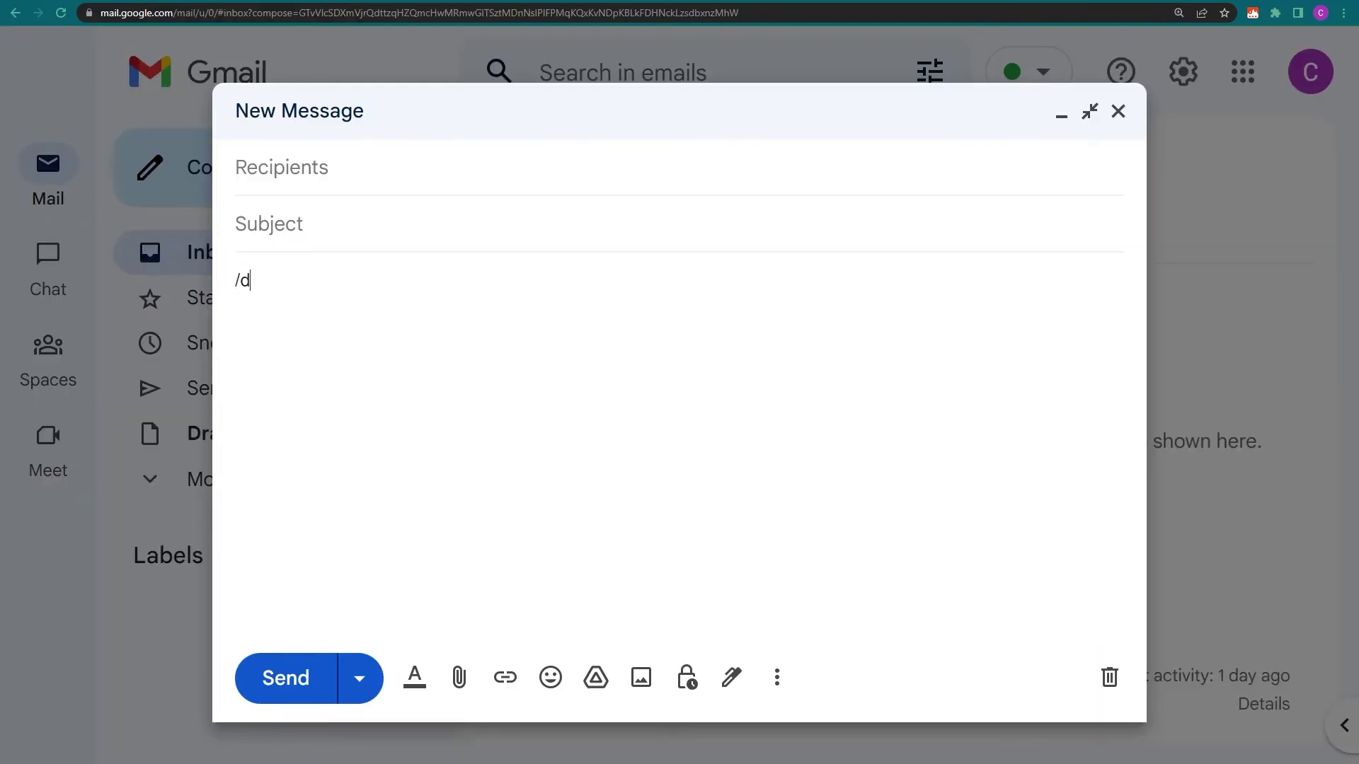
{"action": "type", "text": "/doSasha"}
{"action": "key", "text": "Tab"}
{"action": "type", "text": "157"}
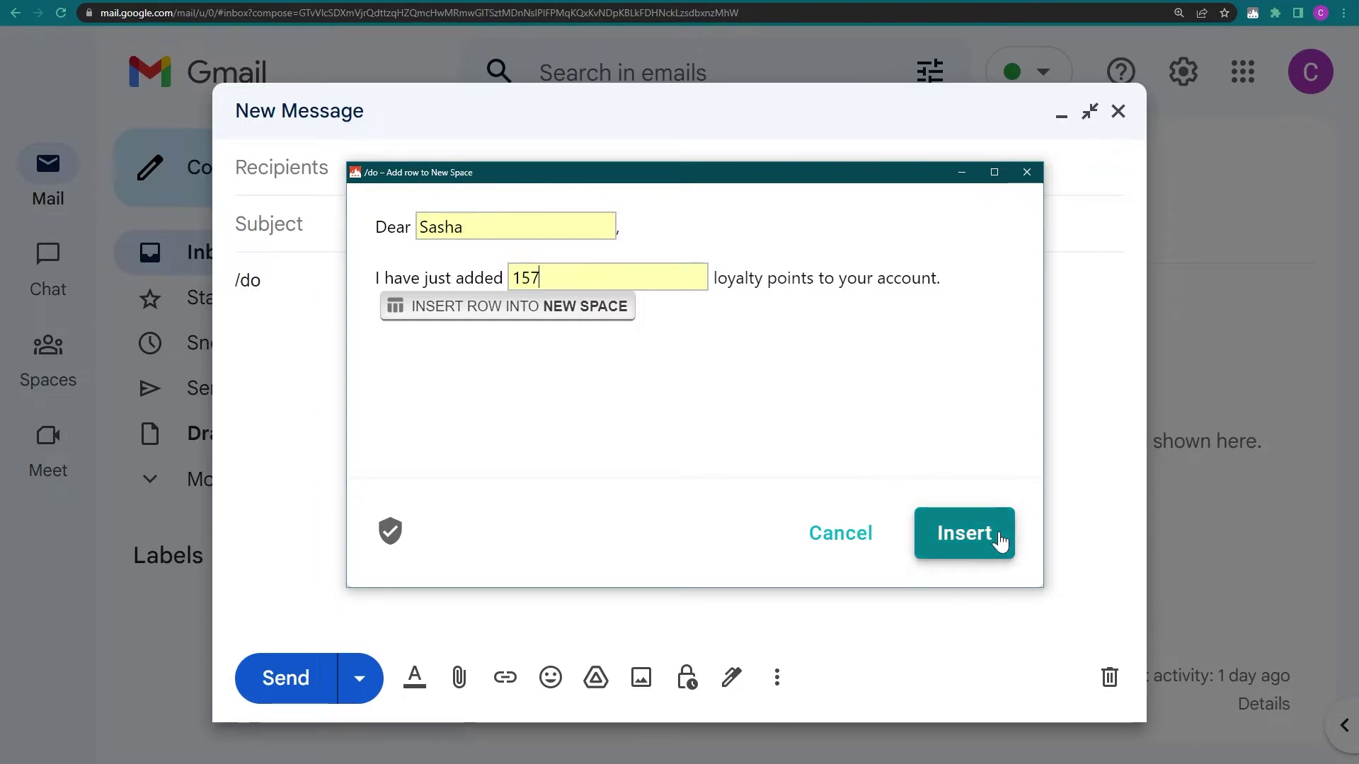
{"action": "left_click", "coordinate": [965, 533]}
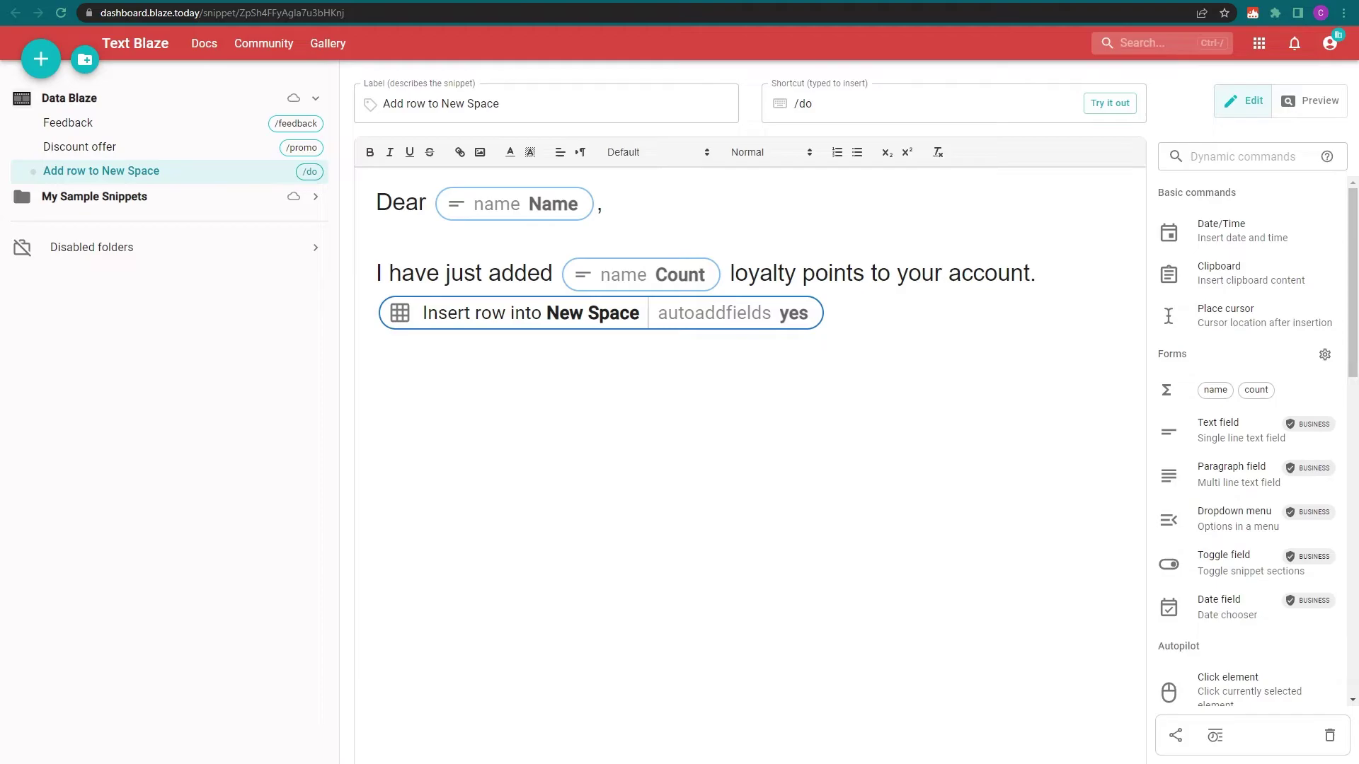
{"action": "left_click", "coordinate": [643, 321]}
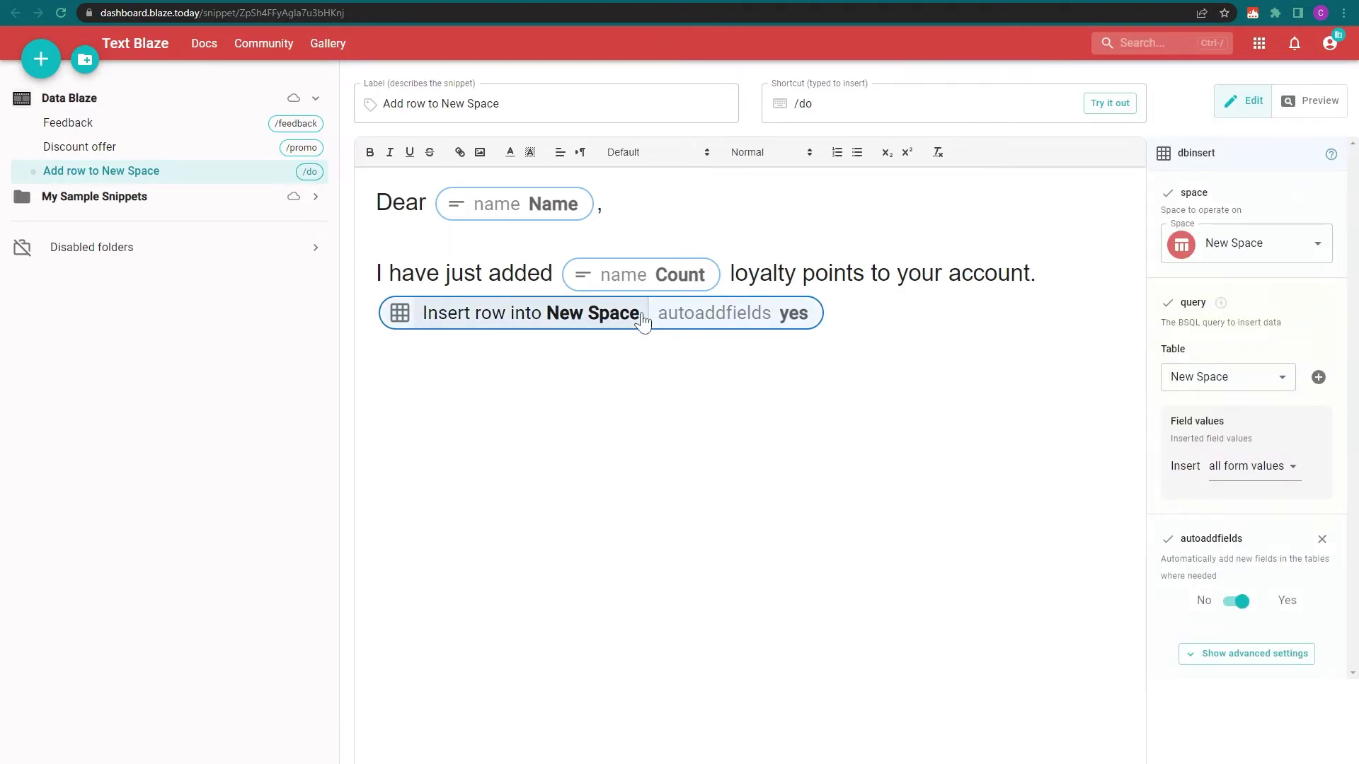
{"action": "left_click", "coordinate": [743, 478]}
{"action": "left_click_drag", "start_coordinate": [1353, 213], "coordinate": [1353, 509]}
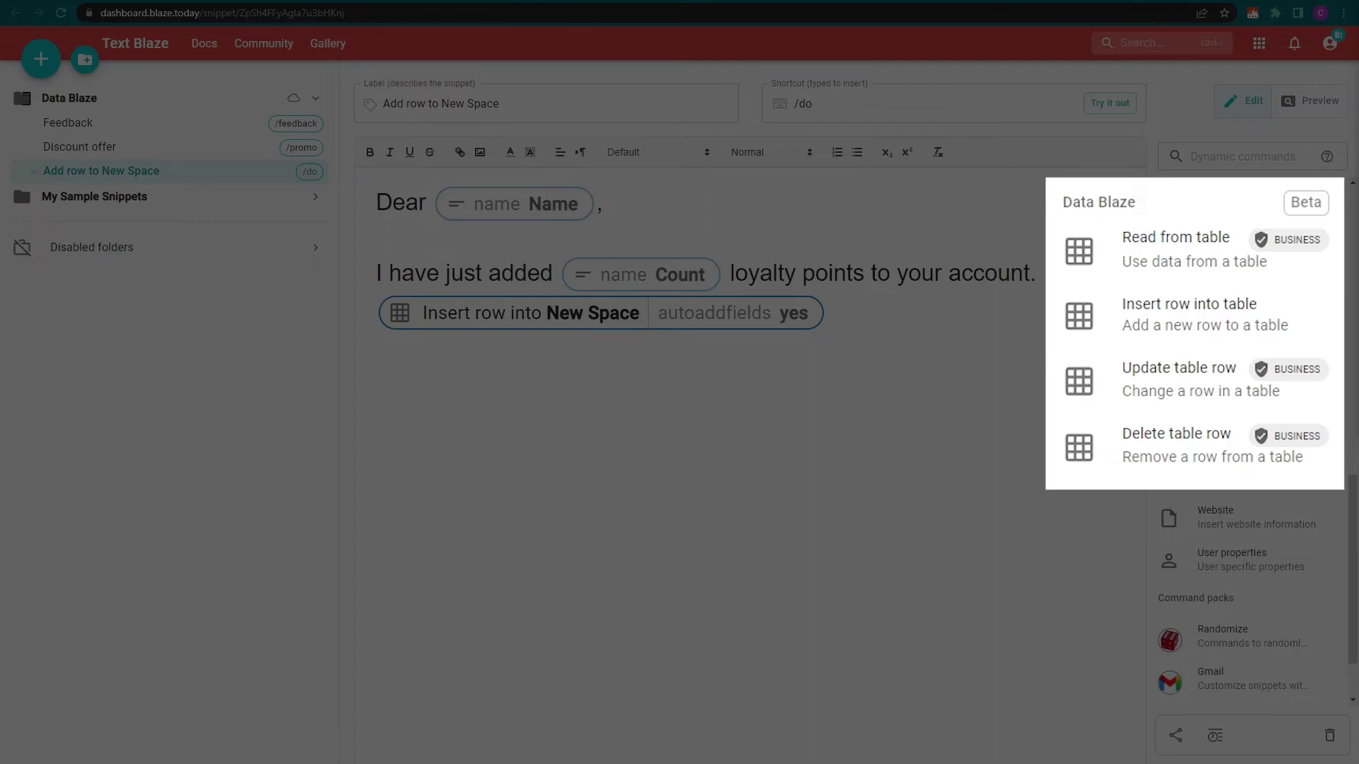
{"action": "type", "text": "/feedb"}
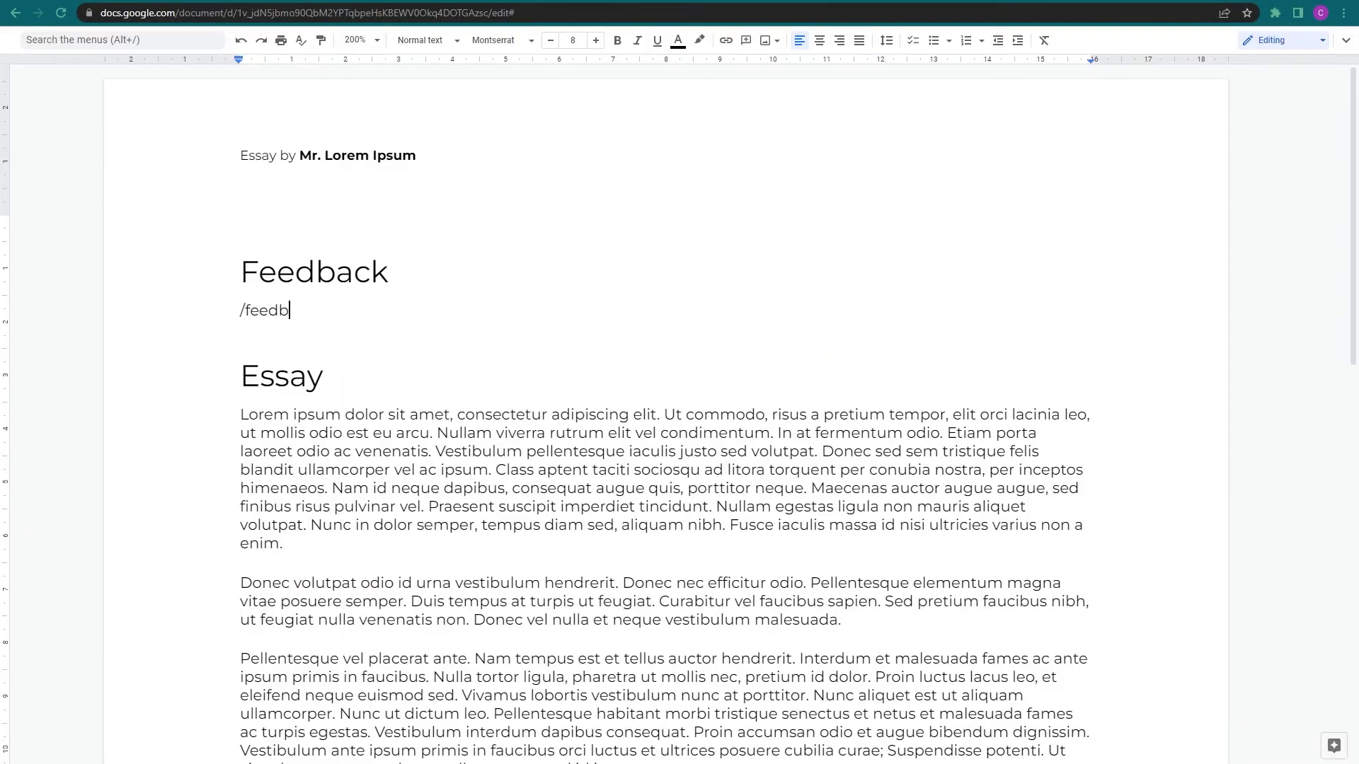
{"action": "type", "text": "ack"}
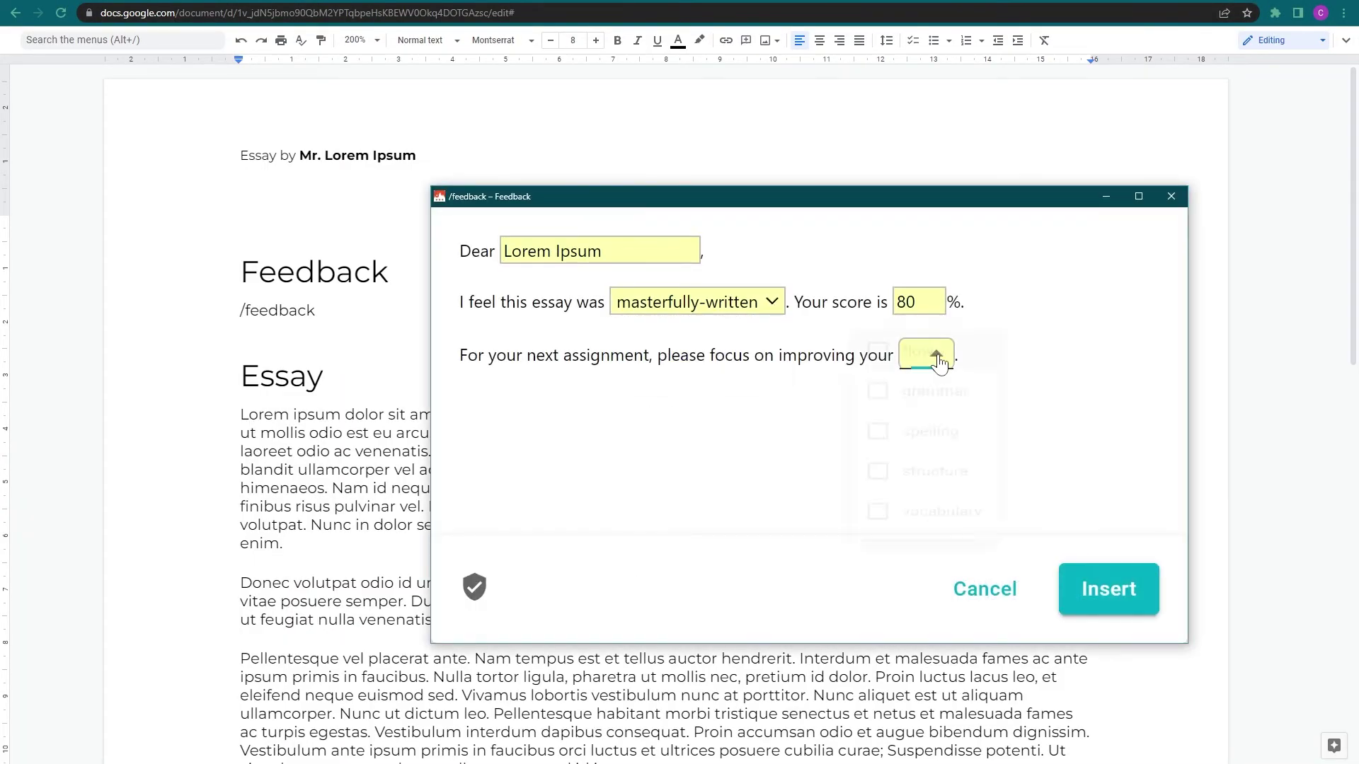
Close the focus-area choices and insert the Lorem Ipsum feedback into the document
{"action": "left_click", "coordinate": [876, 529]}
{"action": "left_click", "coordinate": [1108, 588]}
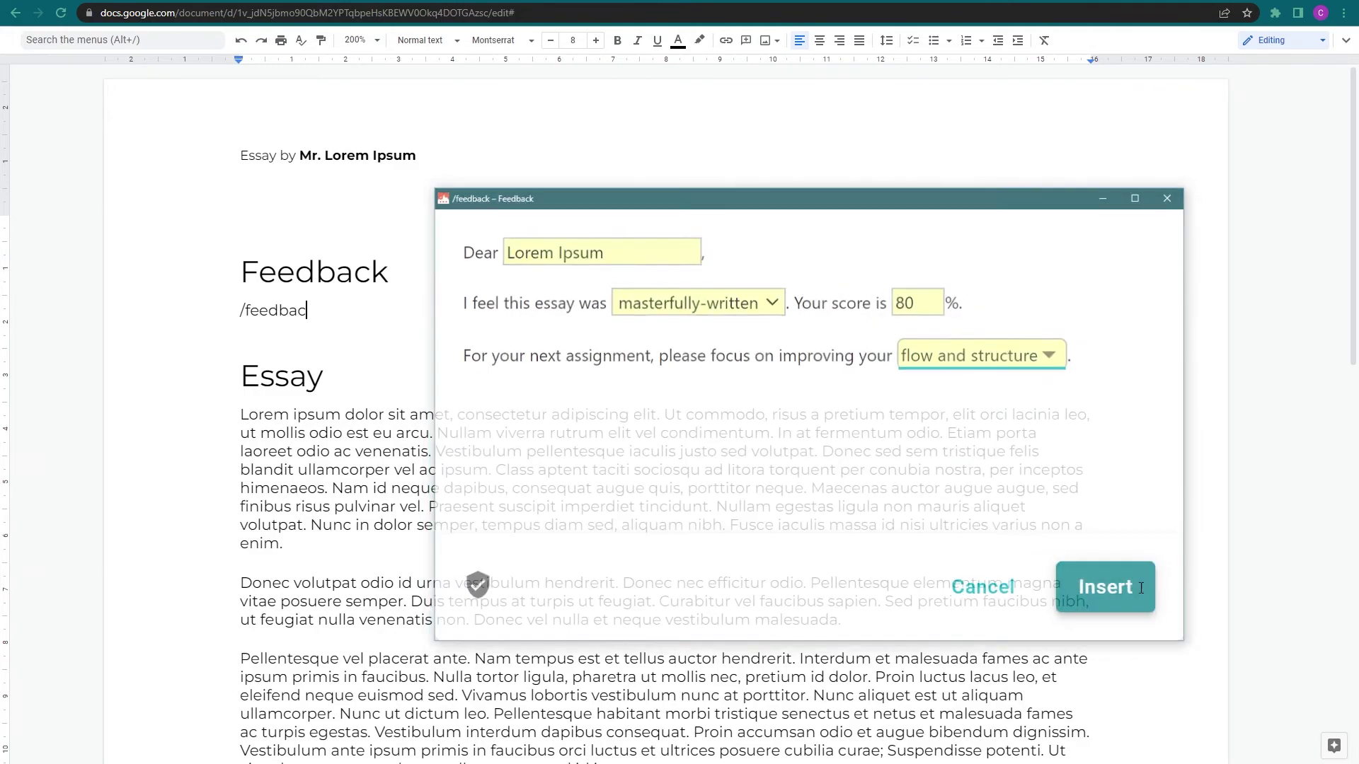